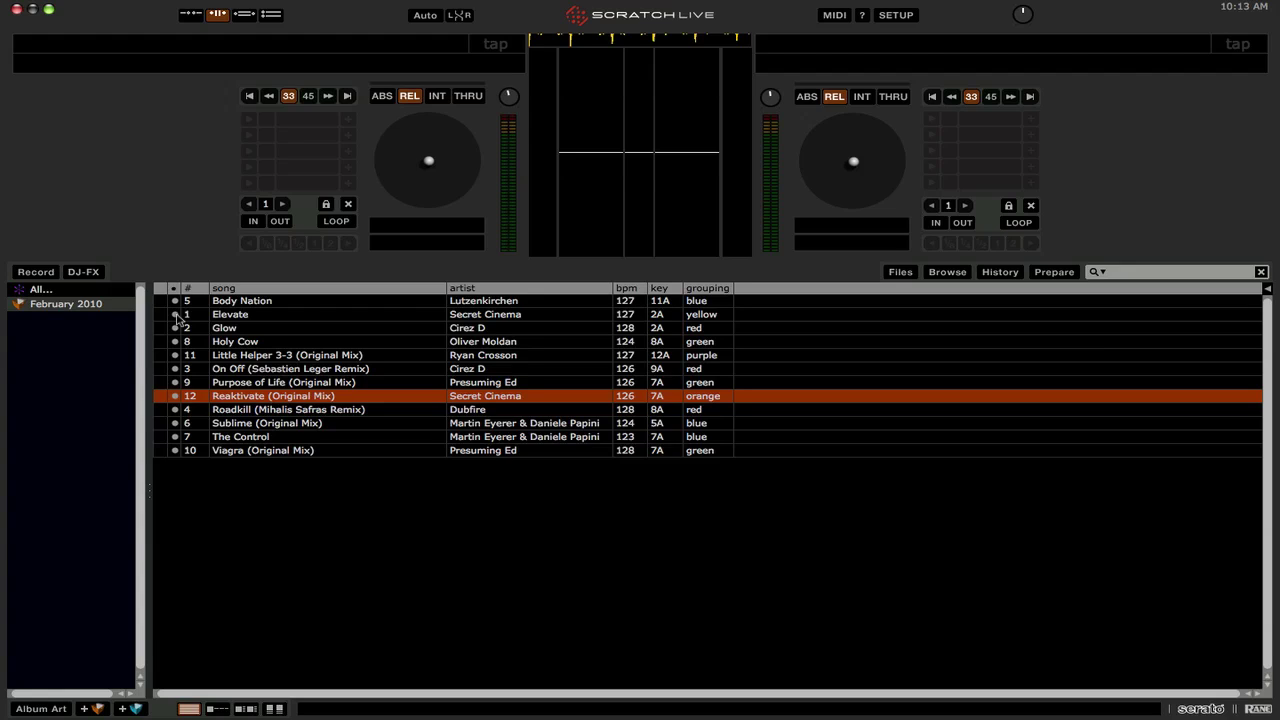
Tag Elevate with a pink track colour and Holy Cow with a blue-purple one
left_click(176, 315)
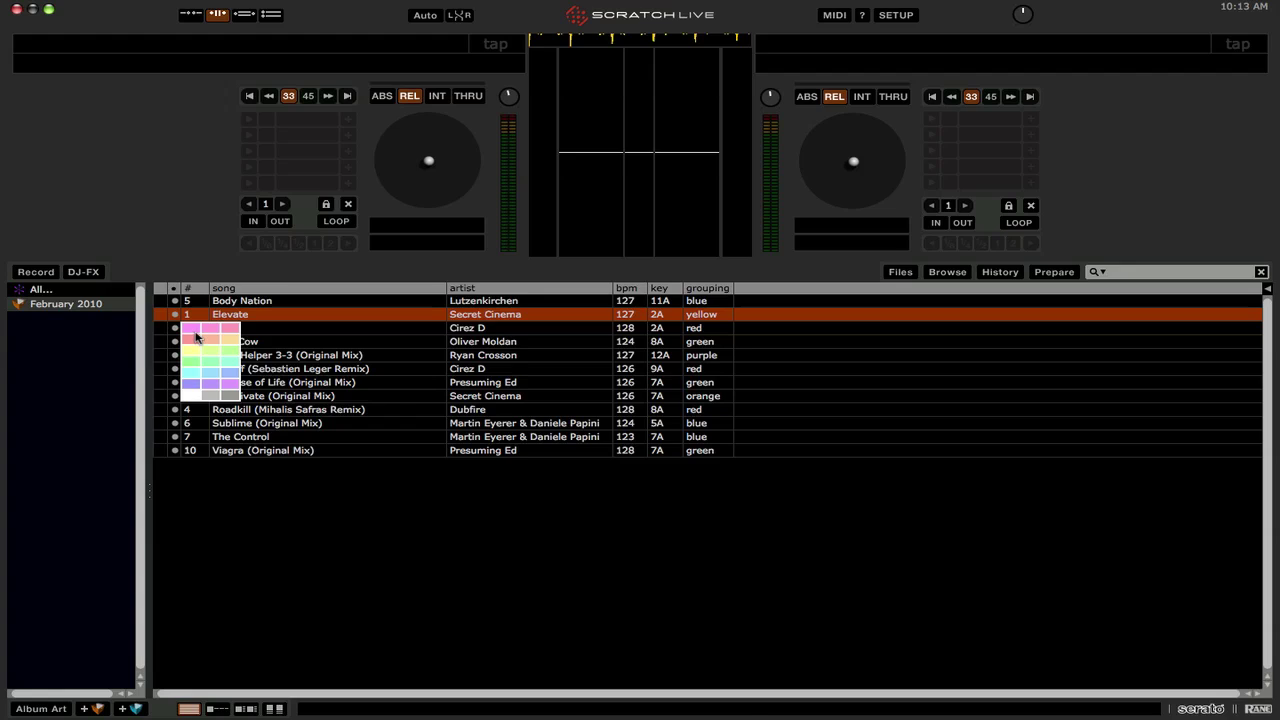
left_click(196, 337)
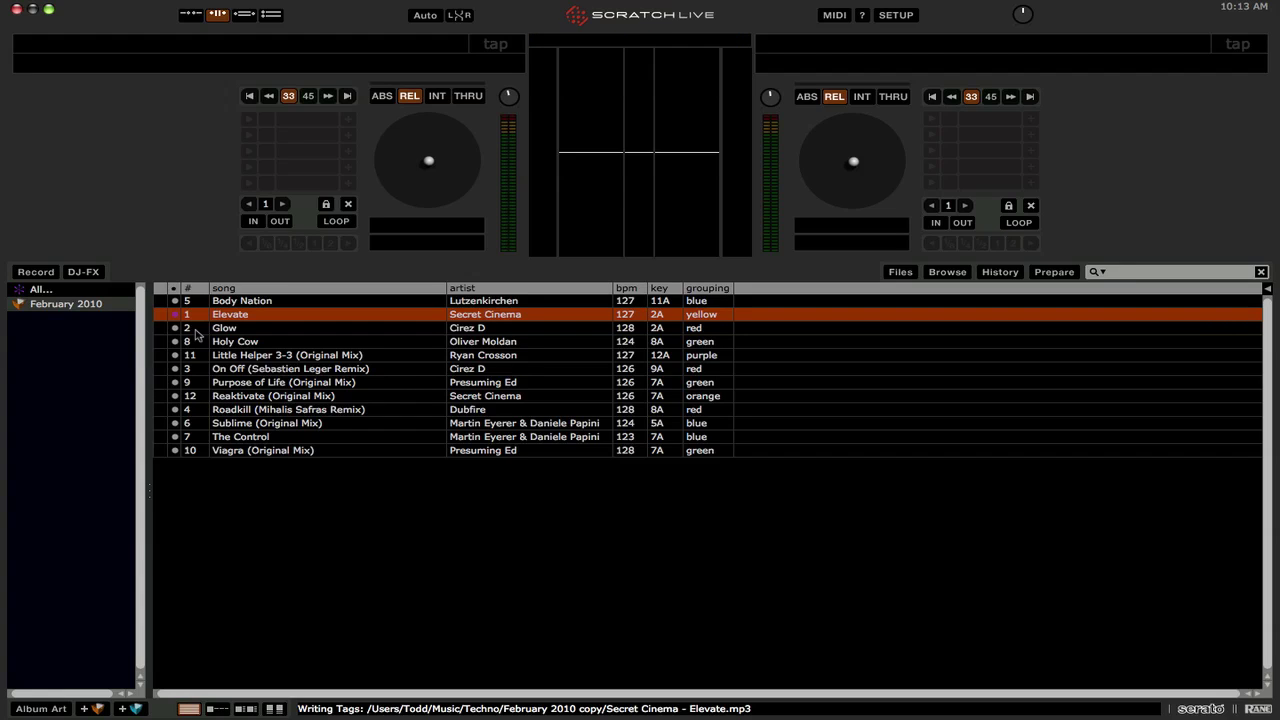
left_click(183, 368)
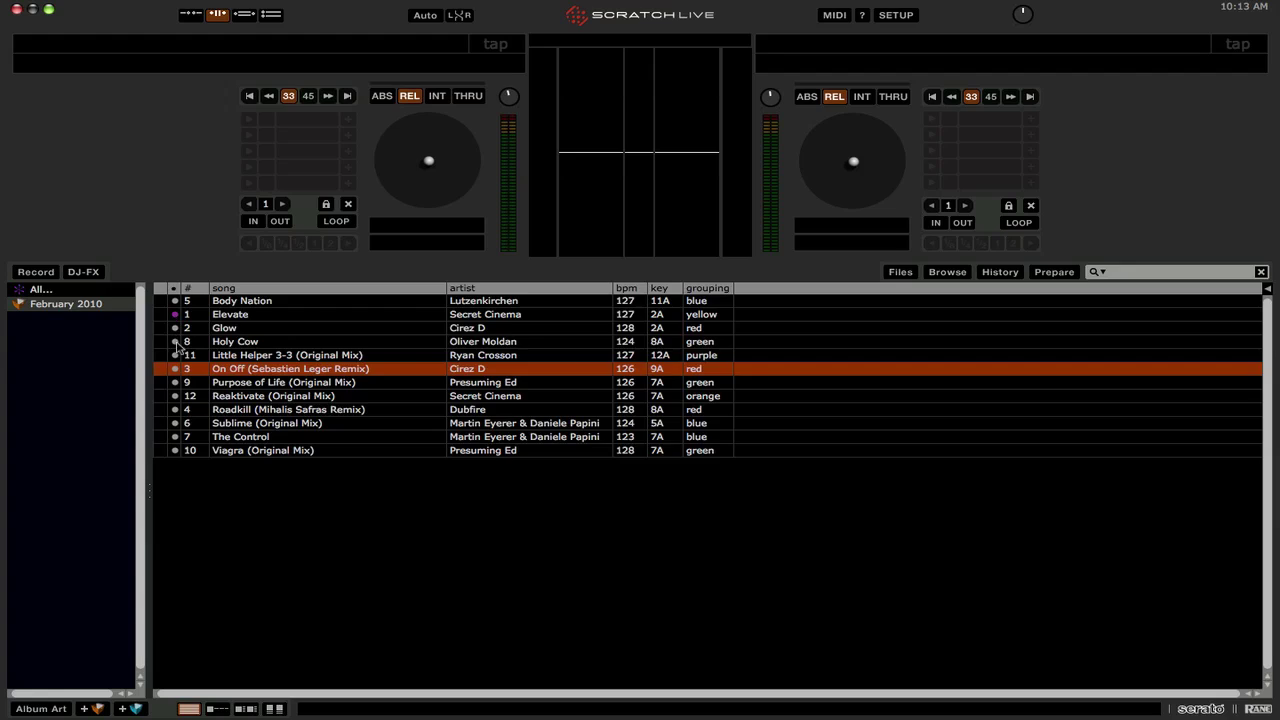
left_click(176, 342)
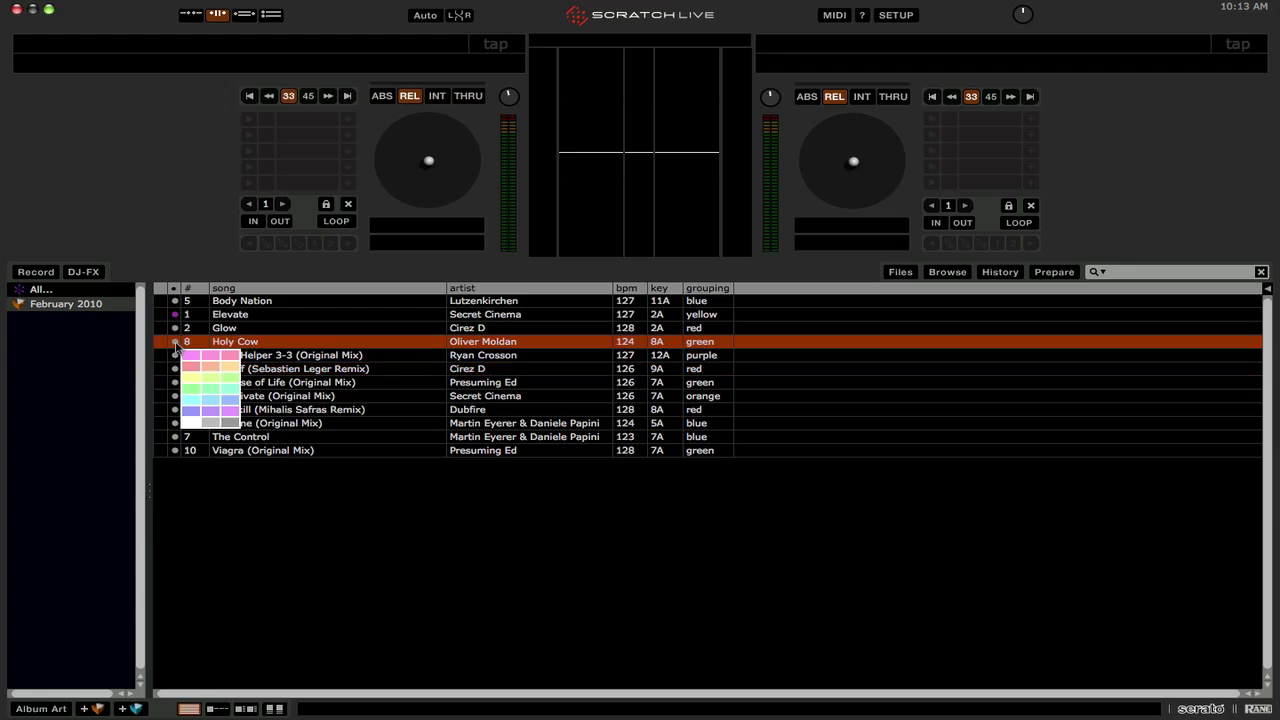
left_click(196, 412)
key("Up")
key("Up")
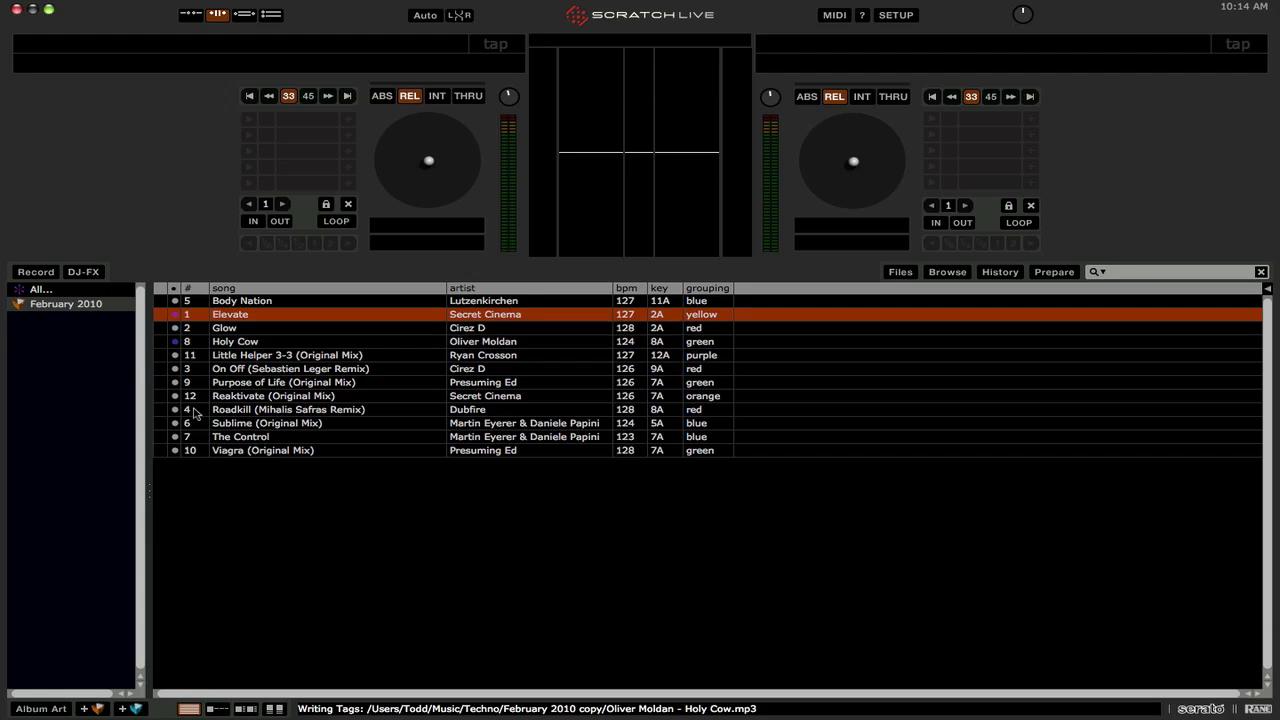
key("shift+Left")
key("Down")
key("Down")
key("Down")
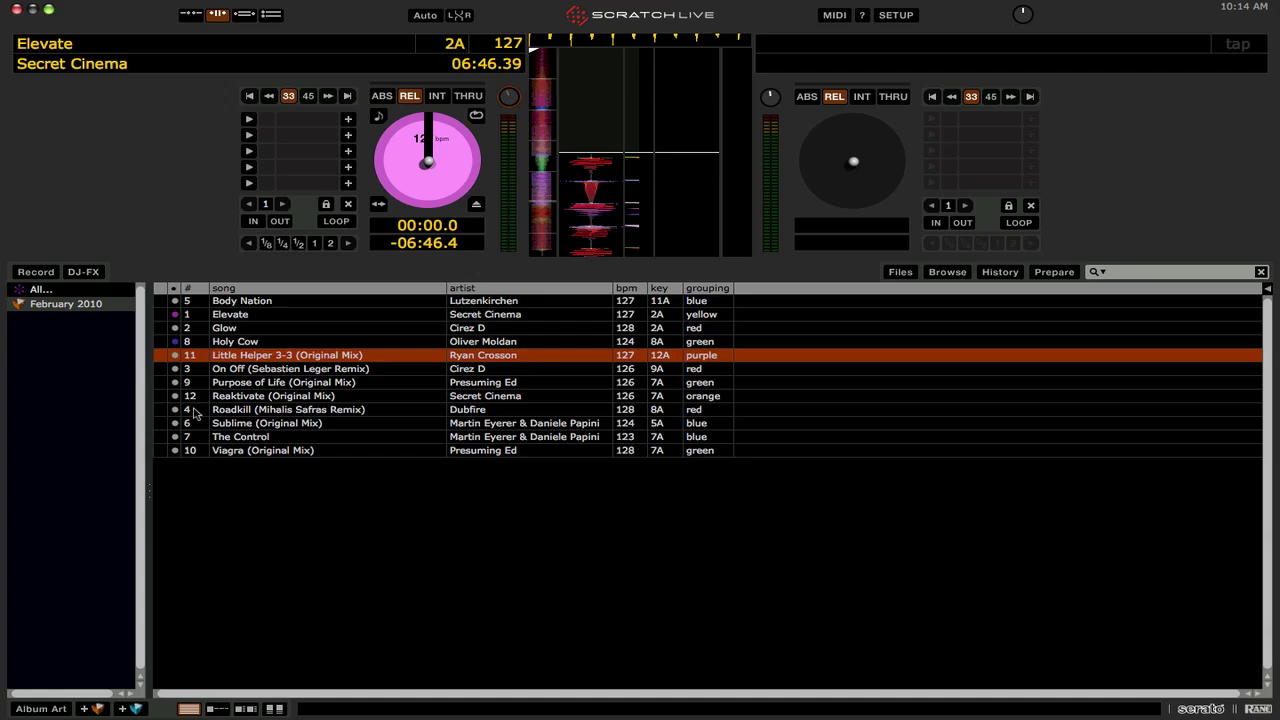
key("Up")
key("shift+Right")
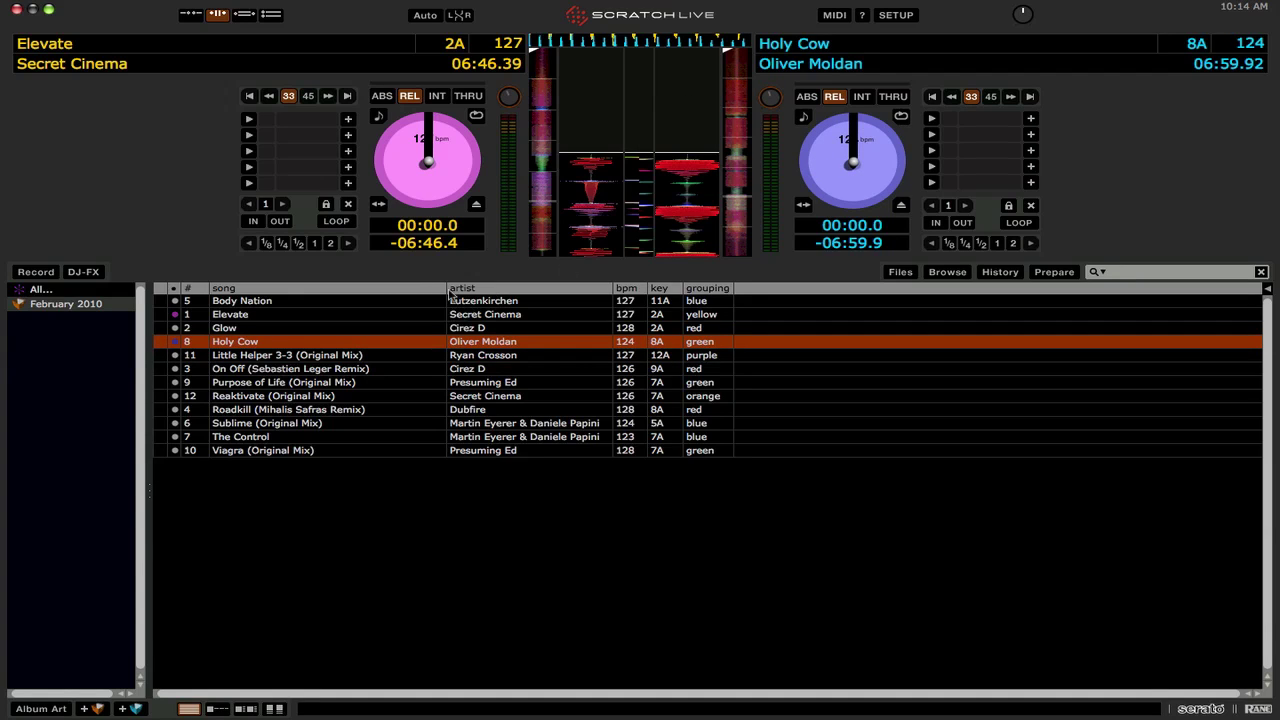
left_click(476, 205)
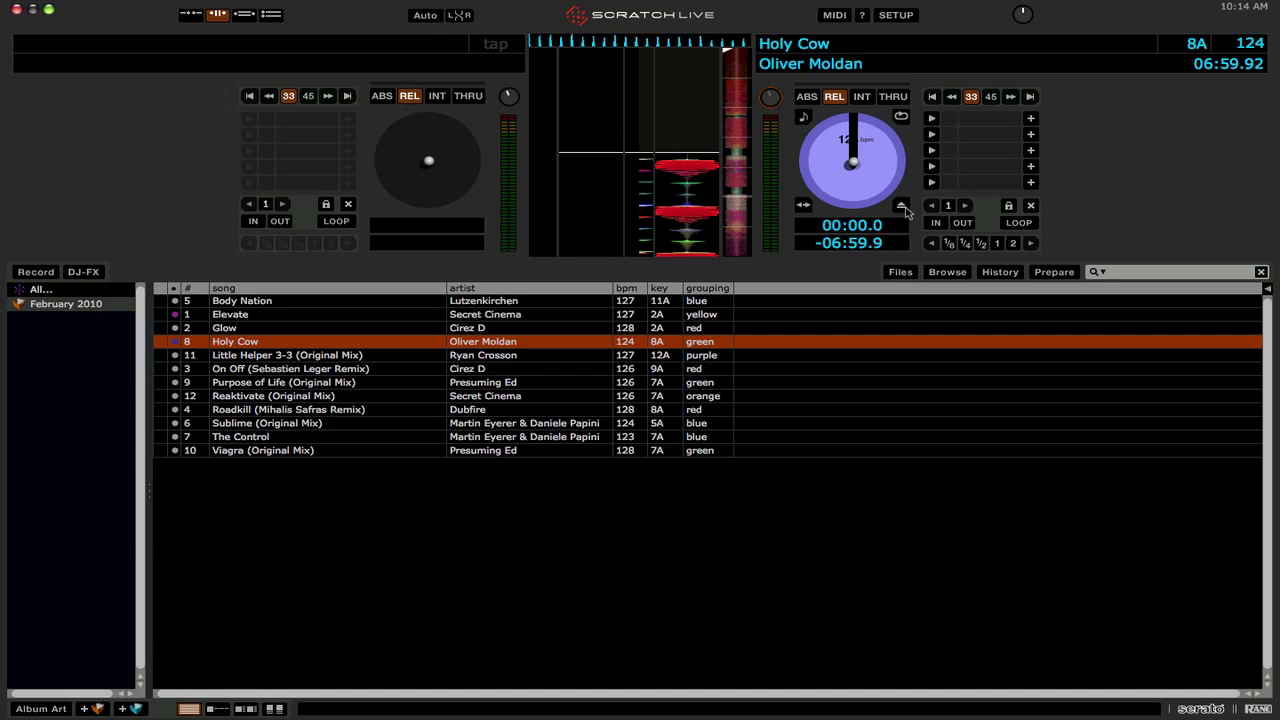
left_click(901, 205)
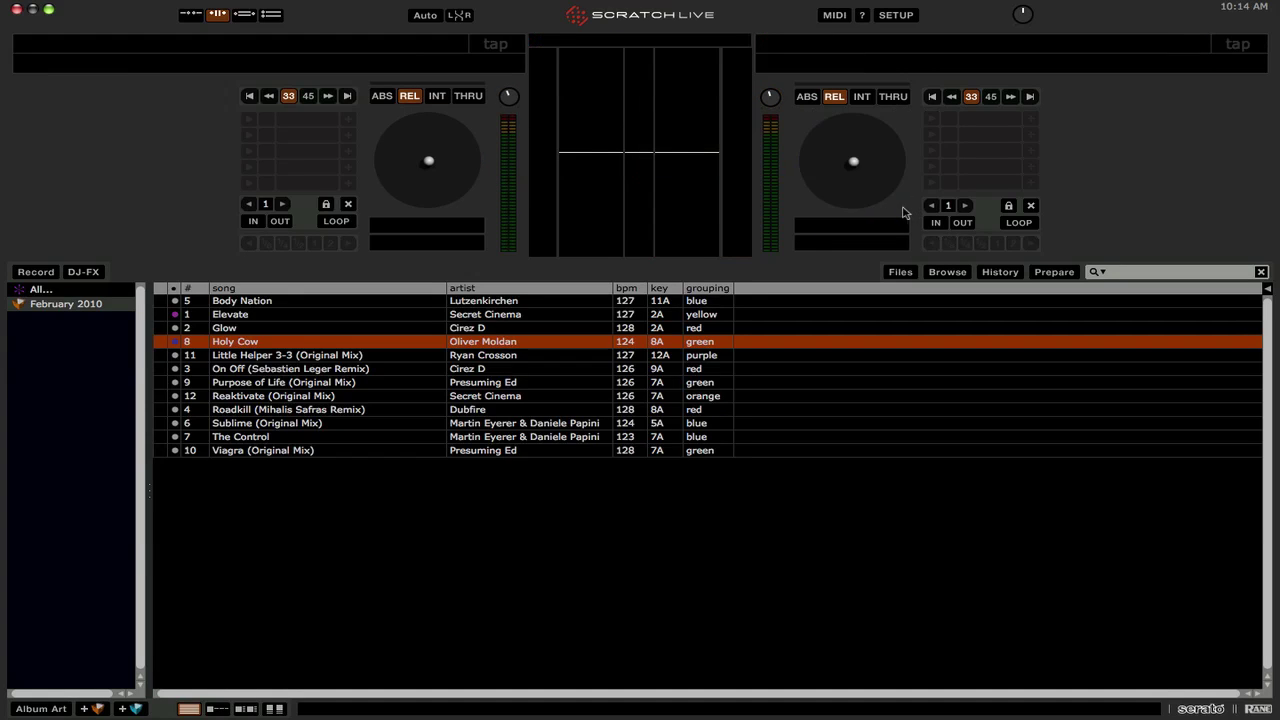
Set Elevate and Holy Cow back to no track colour, then bring Seashore forward
left_click(175, 314)
left_click(196, 390)
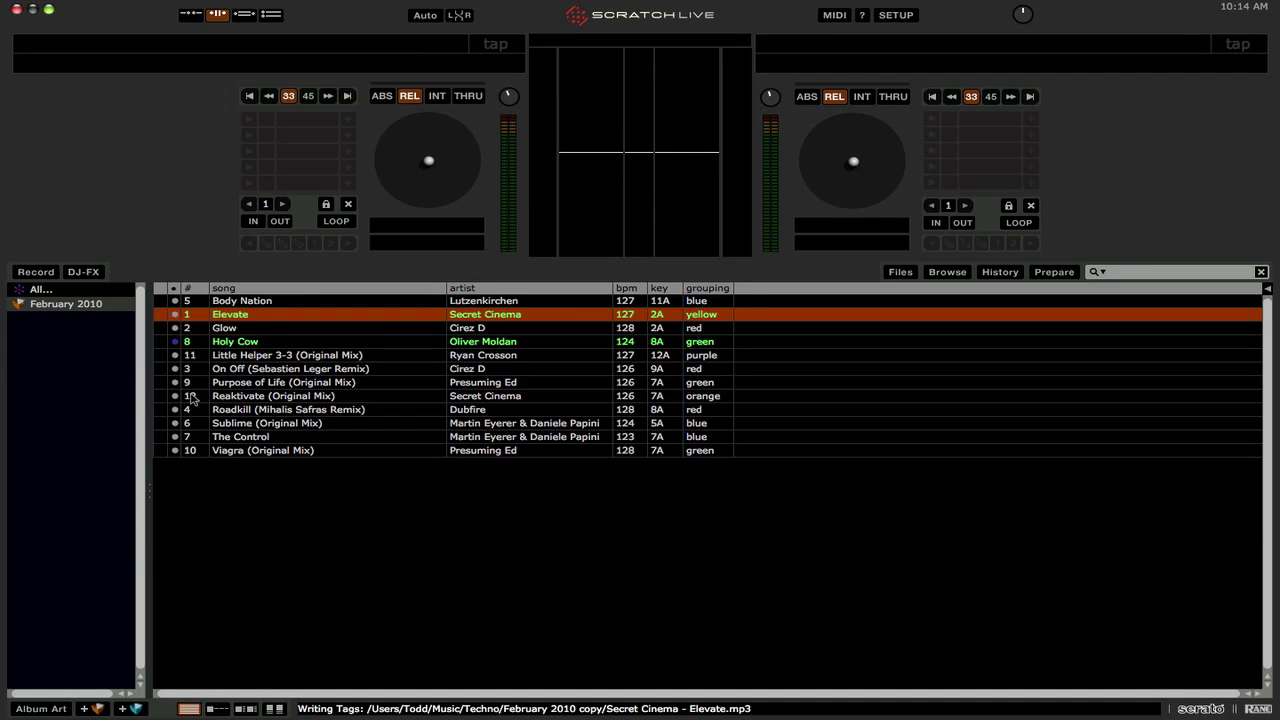
left_click(177, 342)
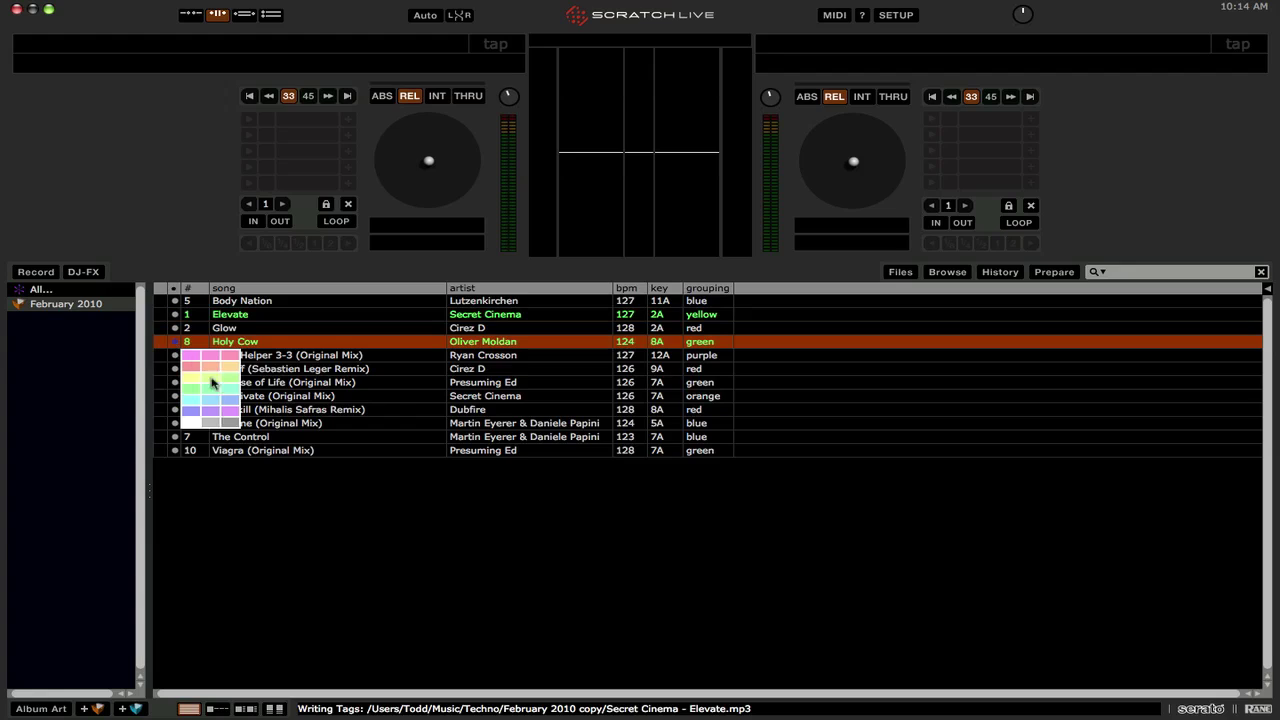
left_click(189, 427)
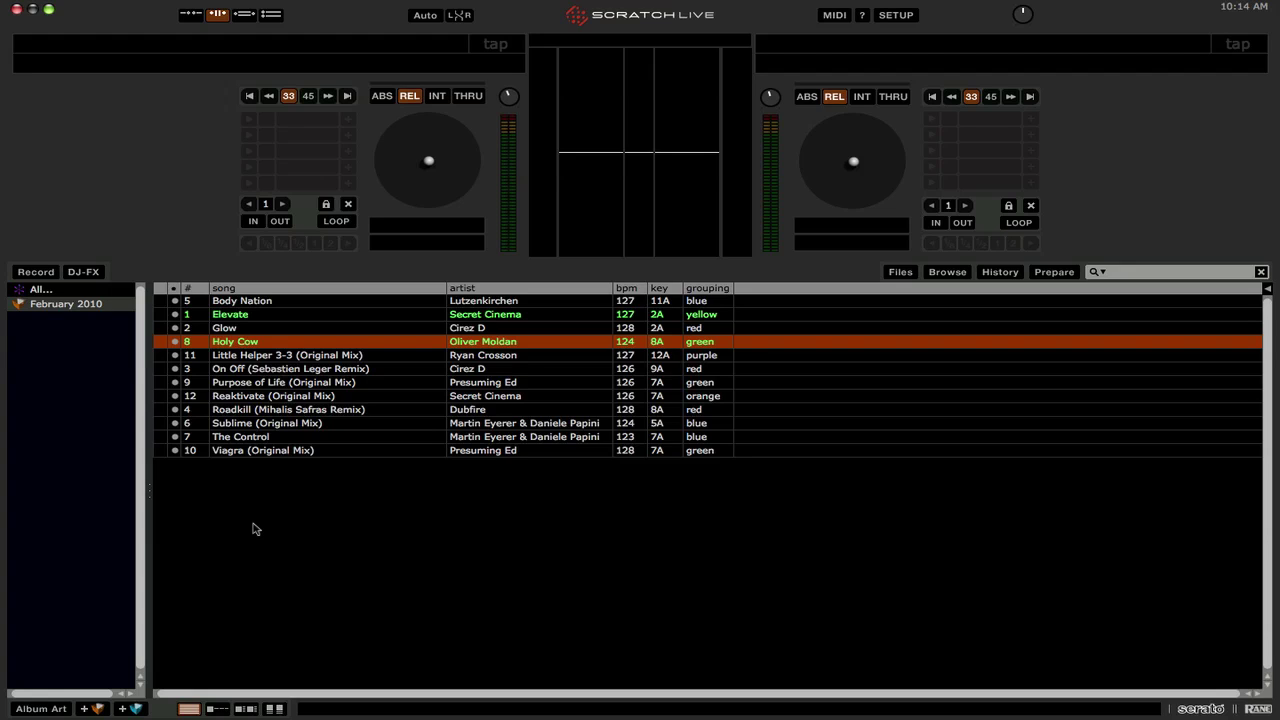
key("super+Tab")
key("super+Tab")
key("super+Tab")
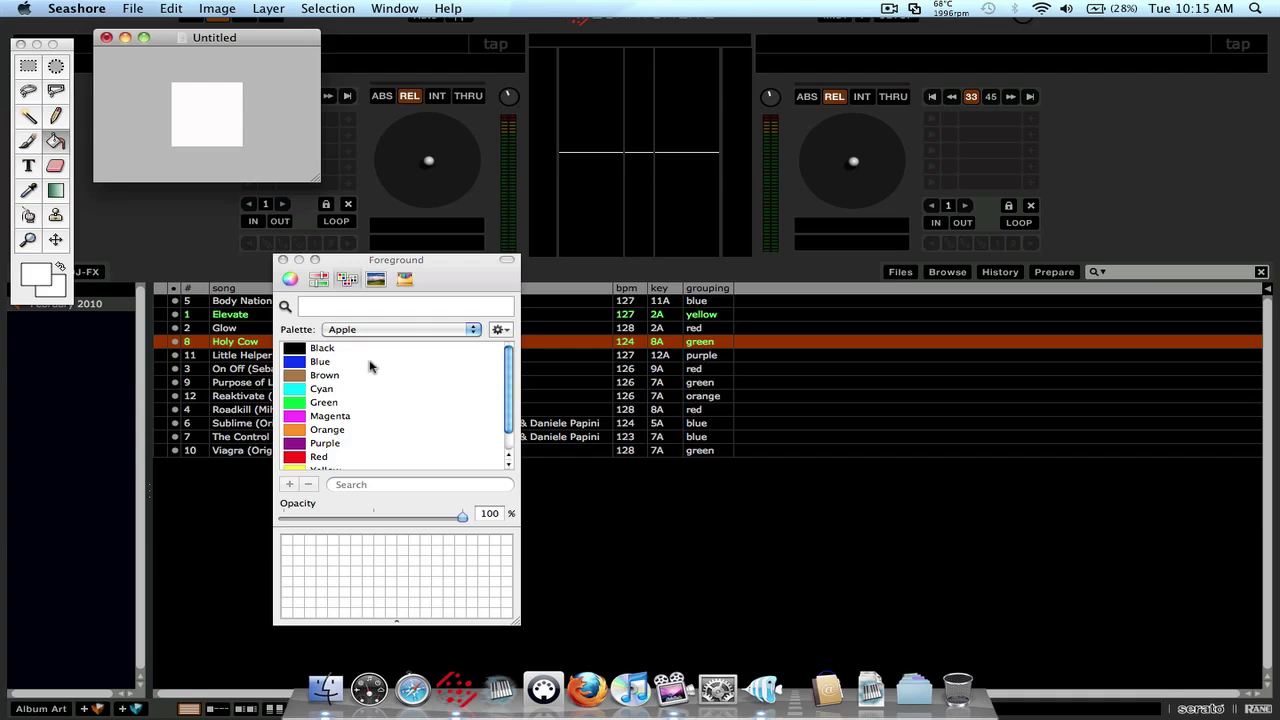
Fill the Seashore square canvas with blue, glancing at the File menu
left_click(320, 364)
left_click(203, 128)
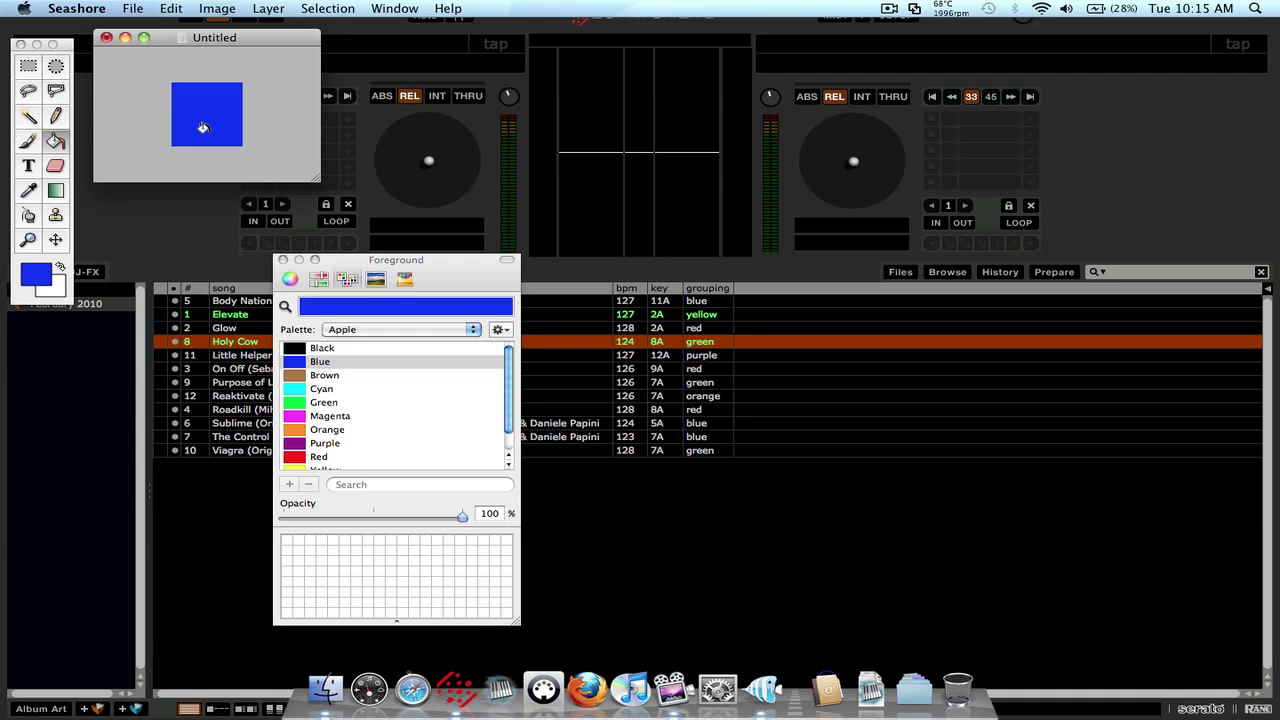
left_click(140, 10)
left_click(106, 122)
Refill the canvas with green, purple, then red, and return to Scratch Live
left_click(300, 404)
left_click(226, 140)
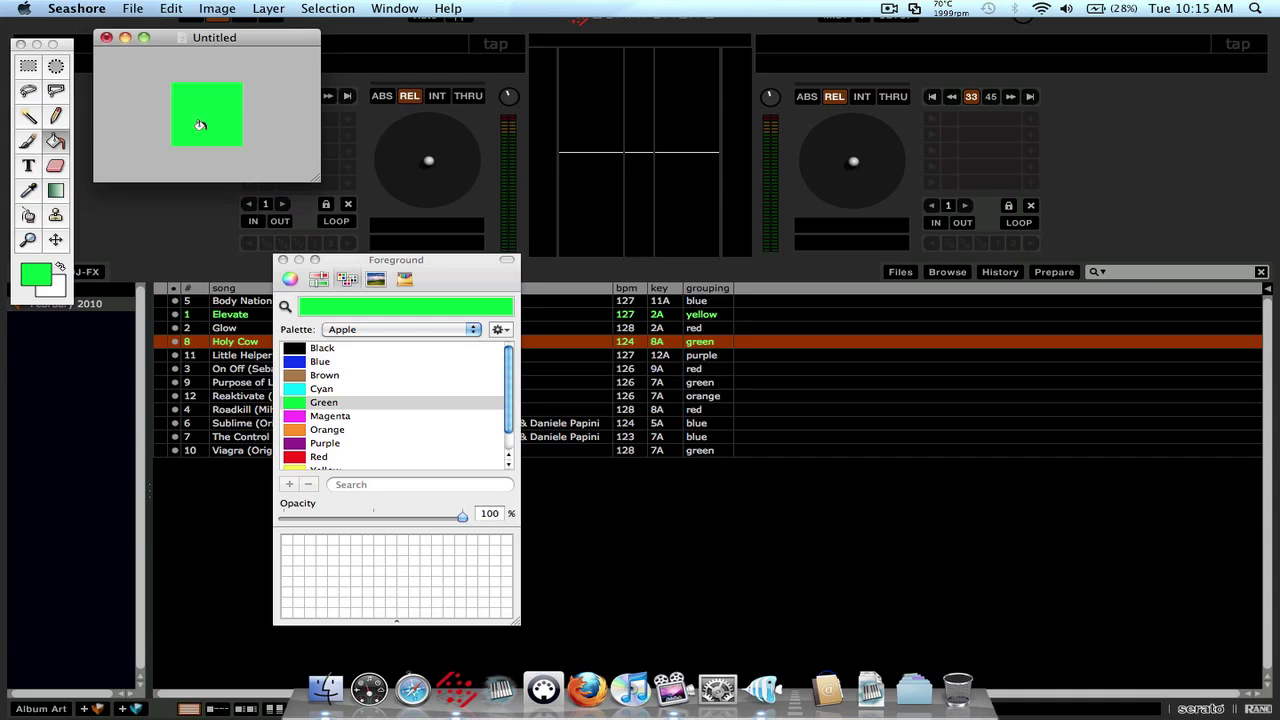
left_click(324, 447)
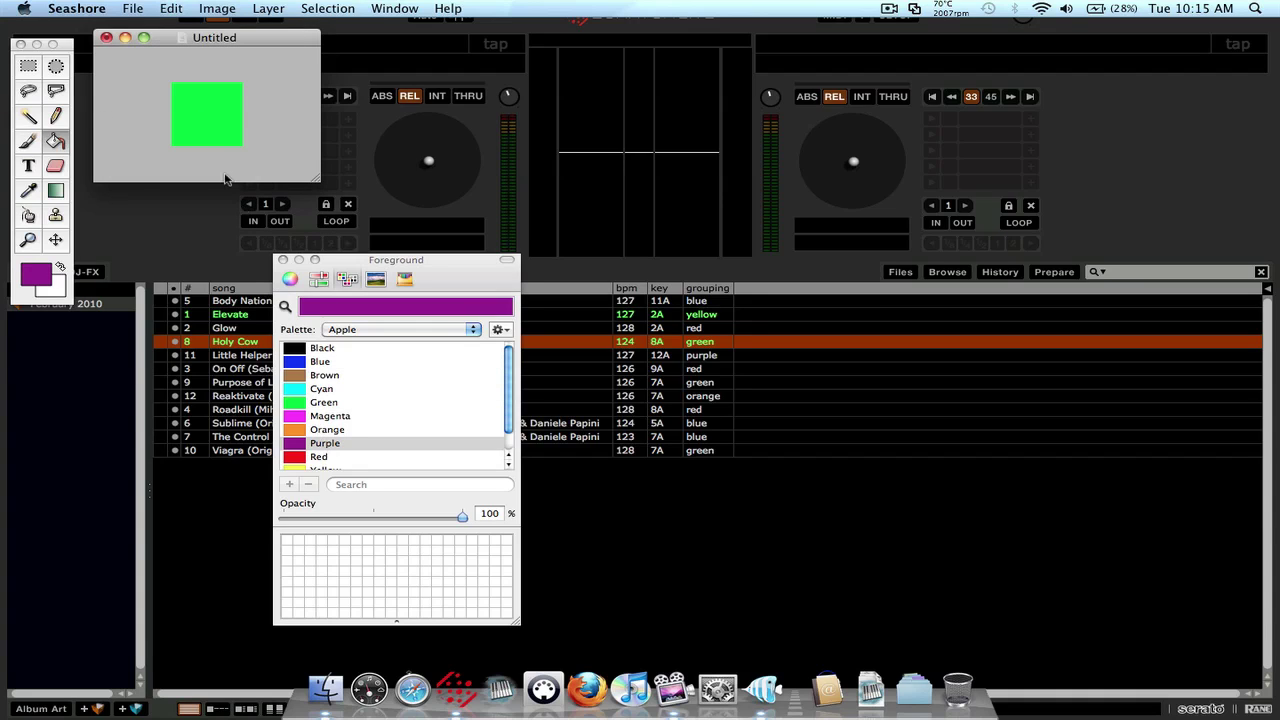
left_click(204, 136)
left_click(316, 457)
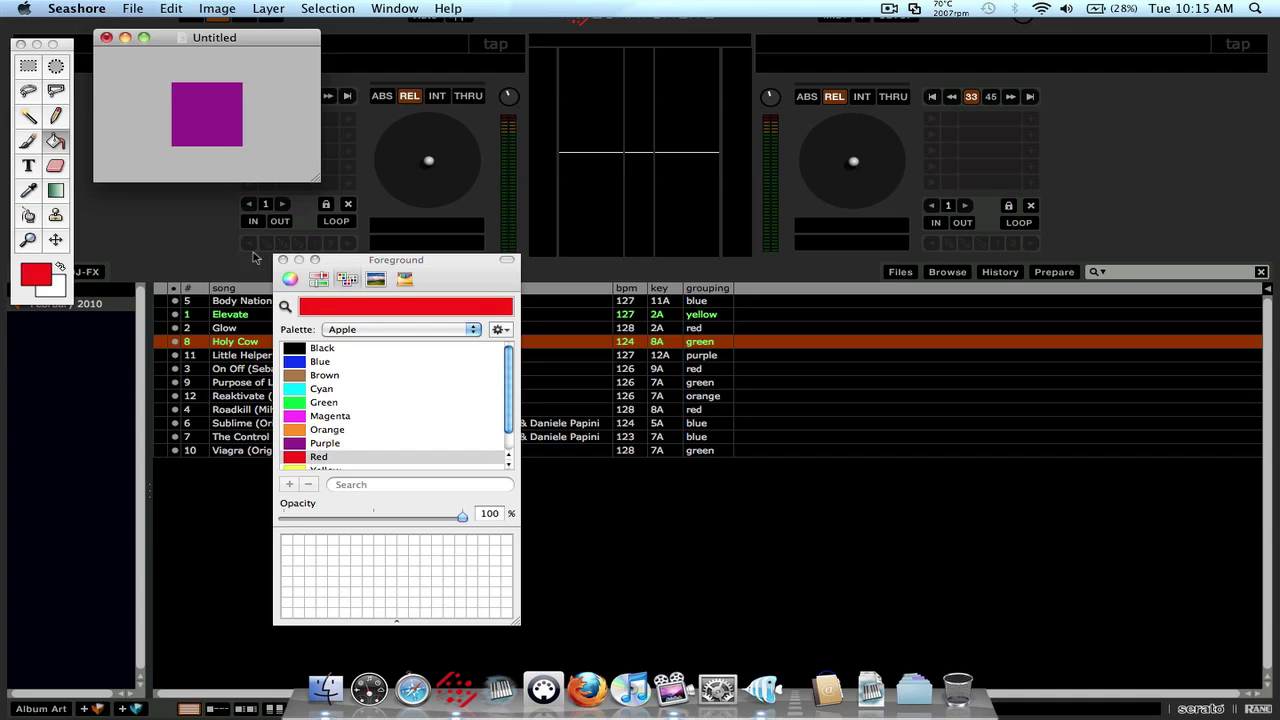
left_click(205, 133)
left_click(190, 228)
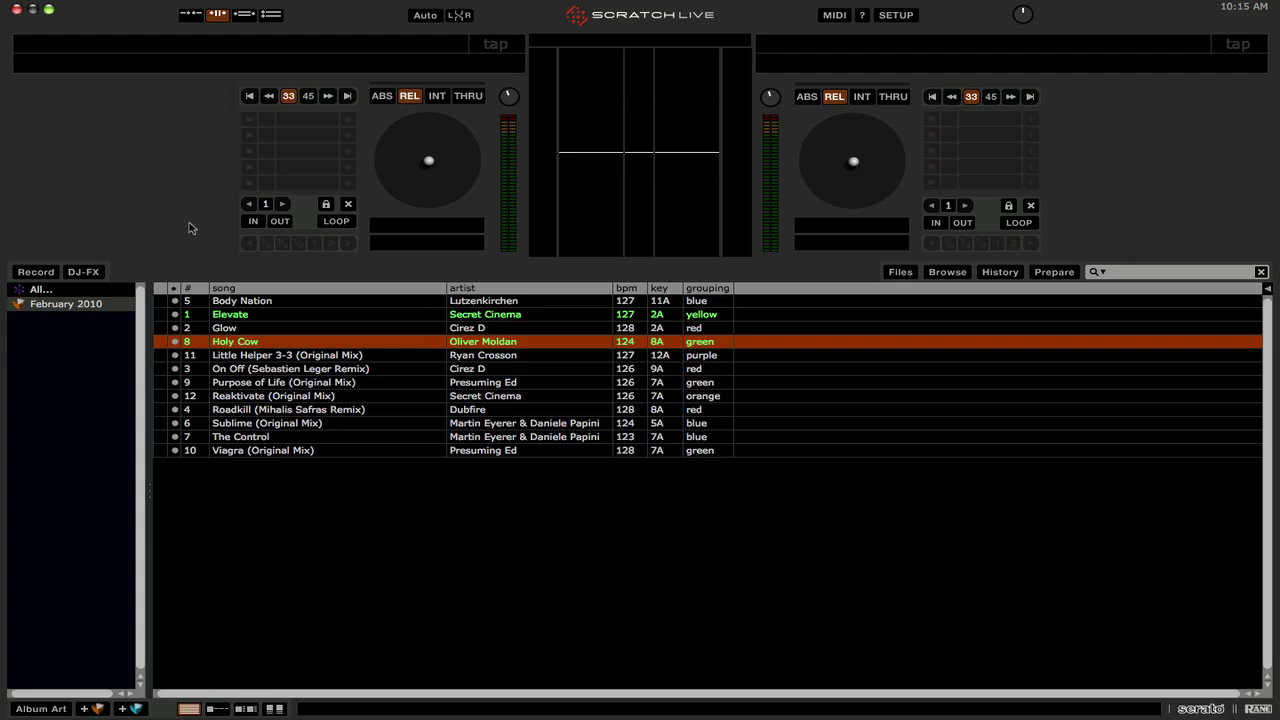
Switch the library to album art view, showing a colour square for all 12 tracks
left_click(217, 709)
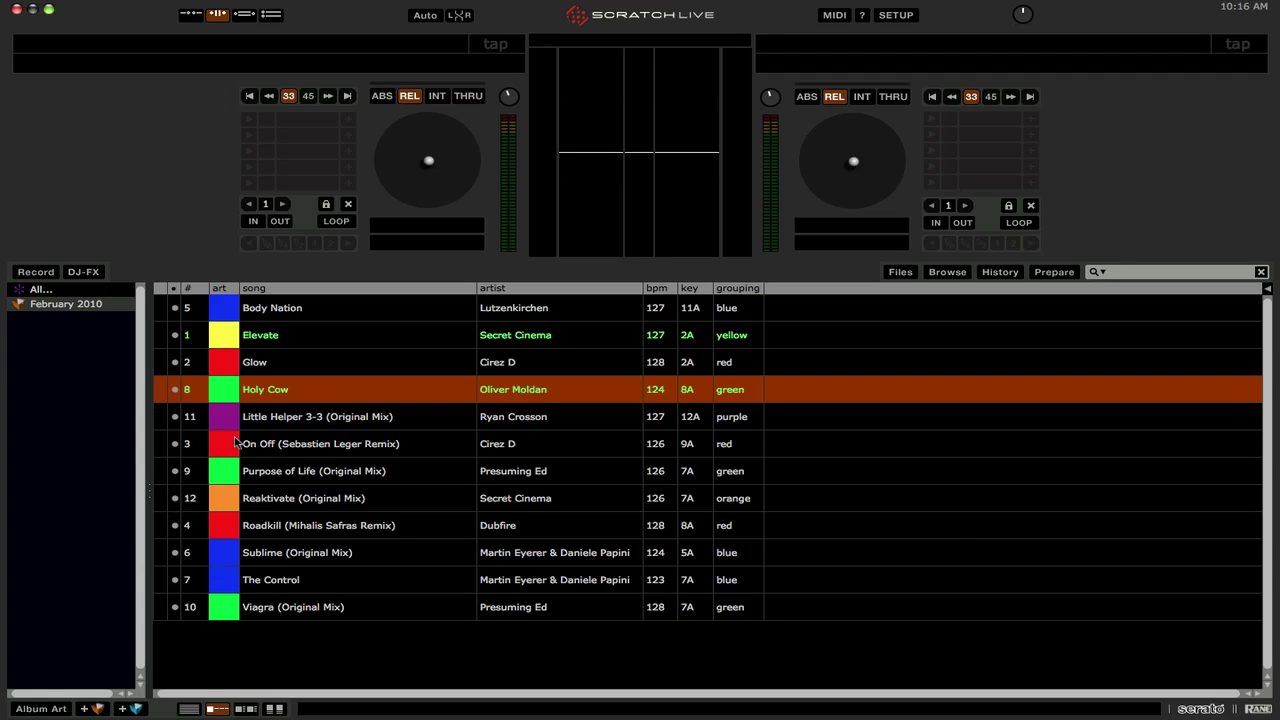
left_click(175, 474)
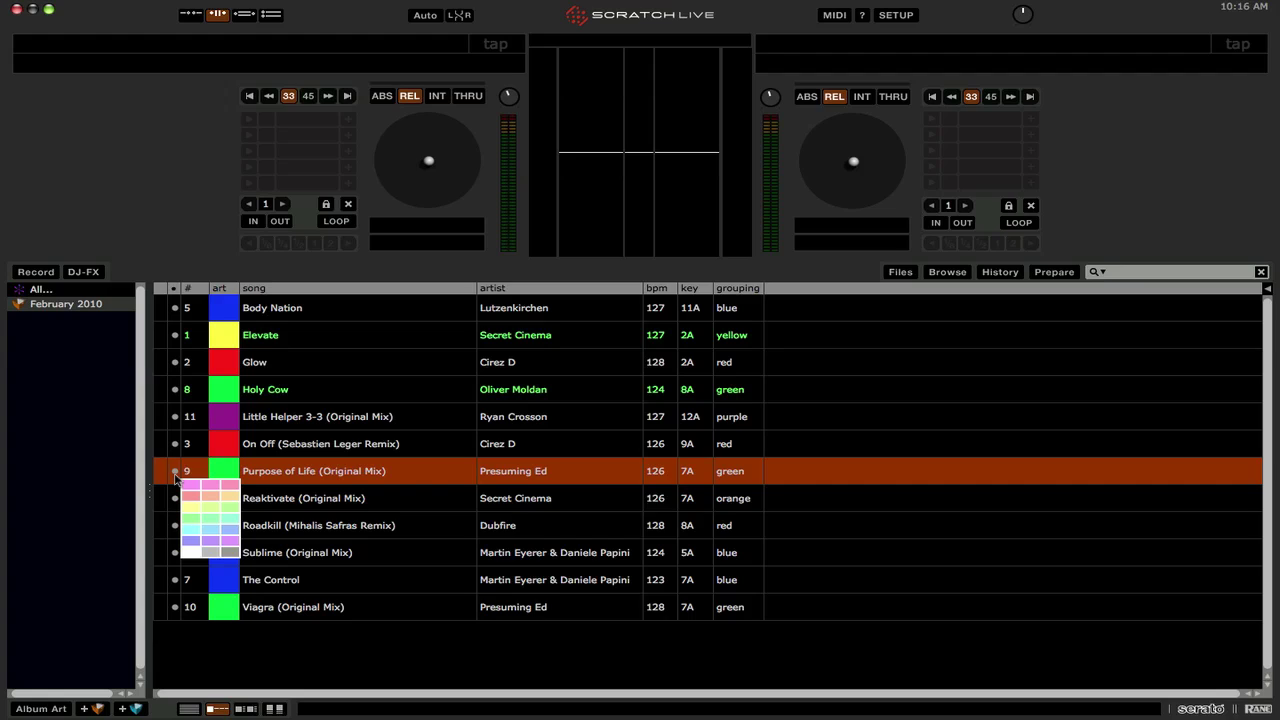
left_click(88, 453)
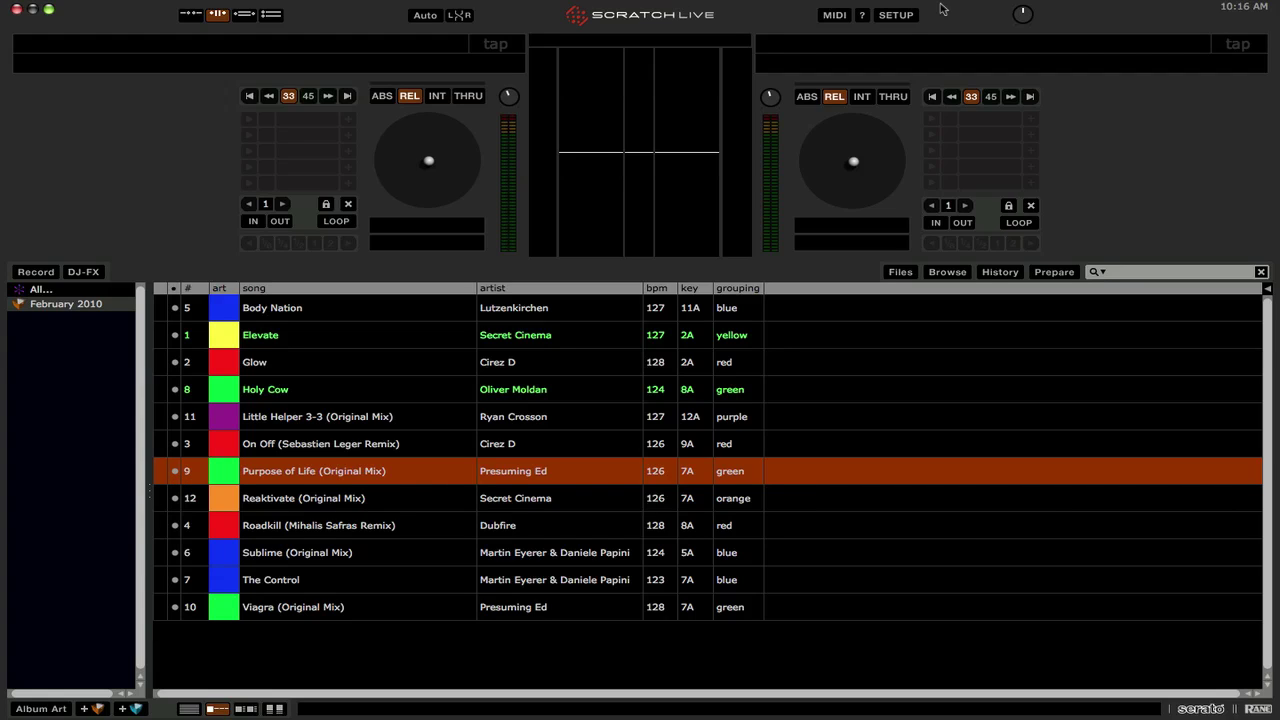
left_click(905, 20)
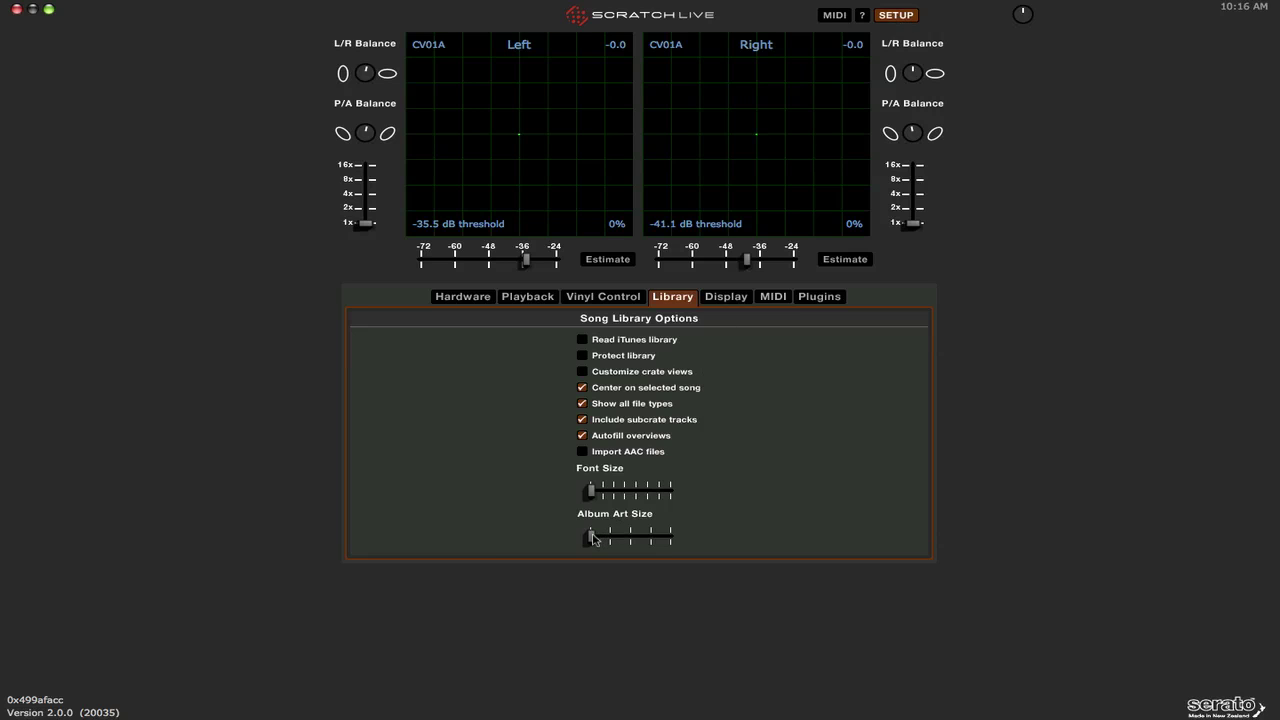
left_click_drag(592, 538, 630, 538)
left_click(890, 18)
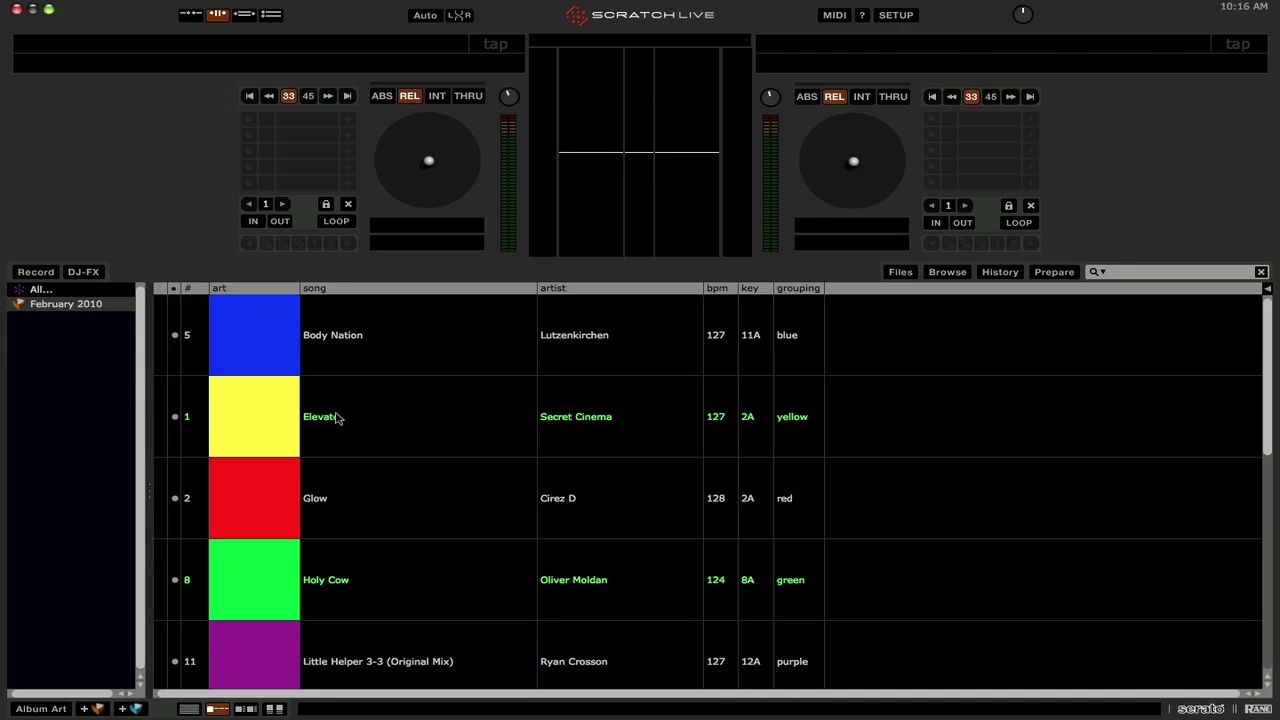
scroll(336, 418, "down", 1)
scroll(336, 416, "down", 5)
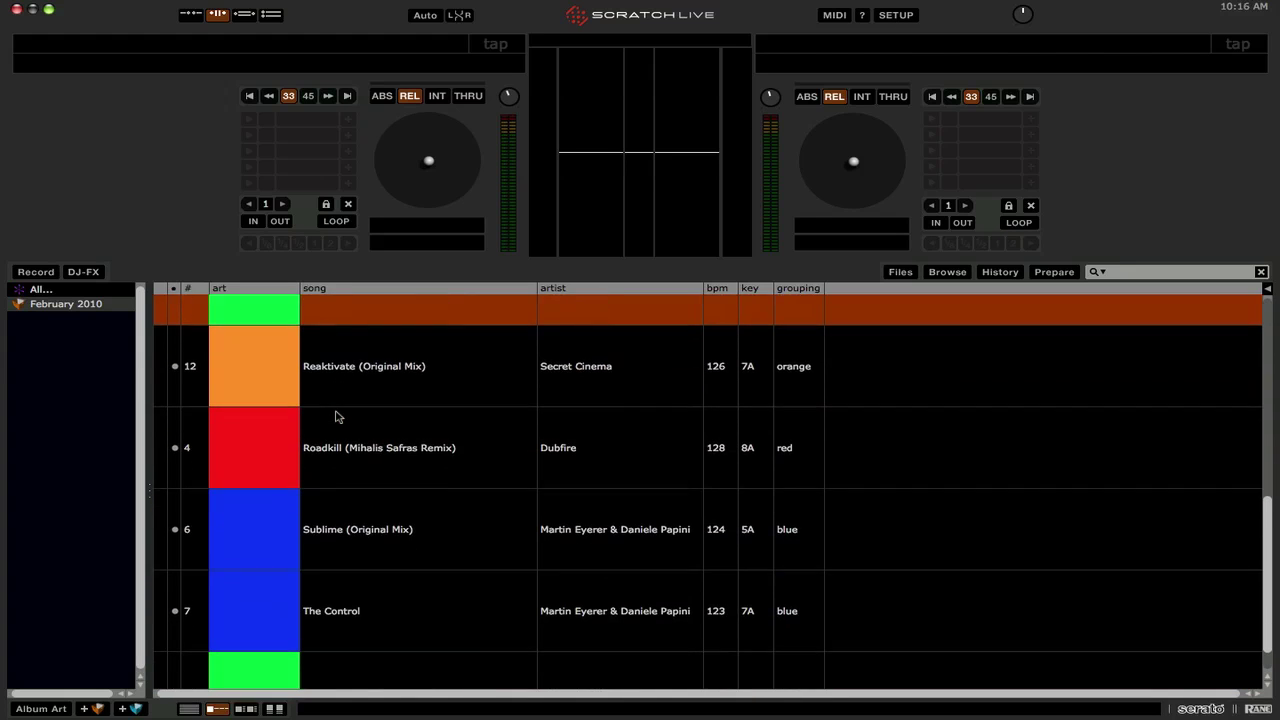
scroll(336, 416, "up", 8)
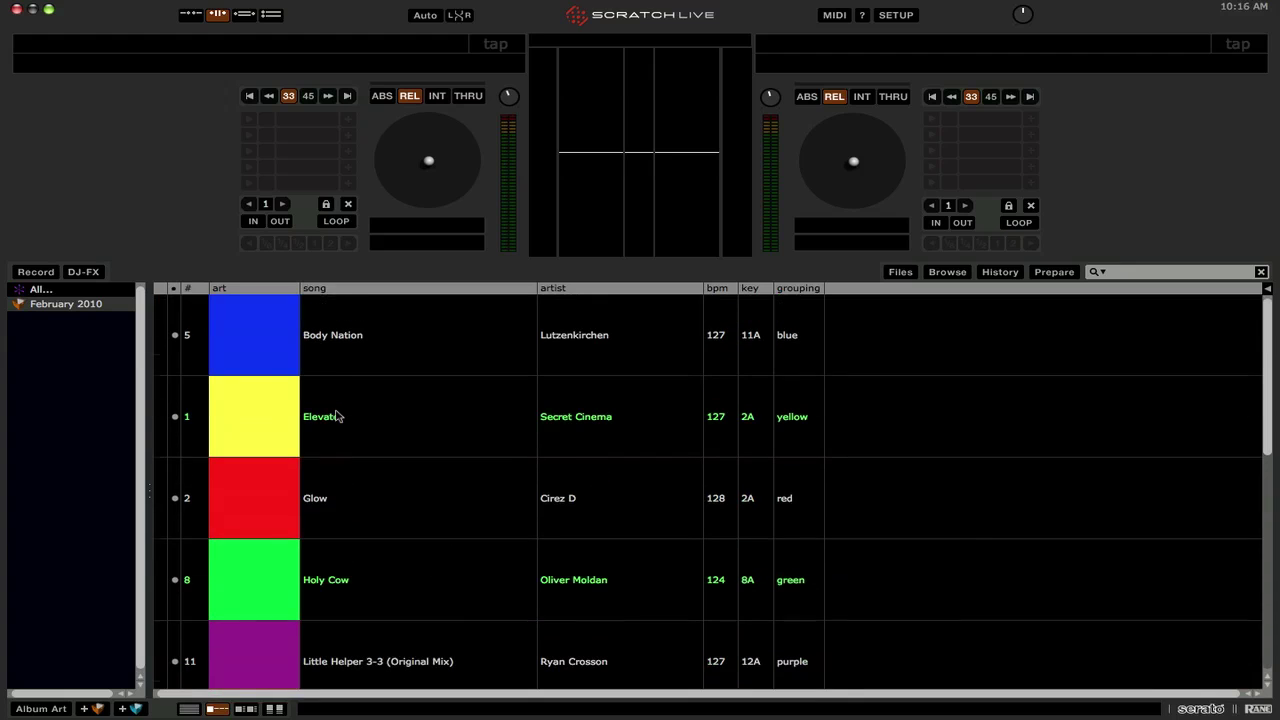
left_click(896, 15)
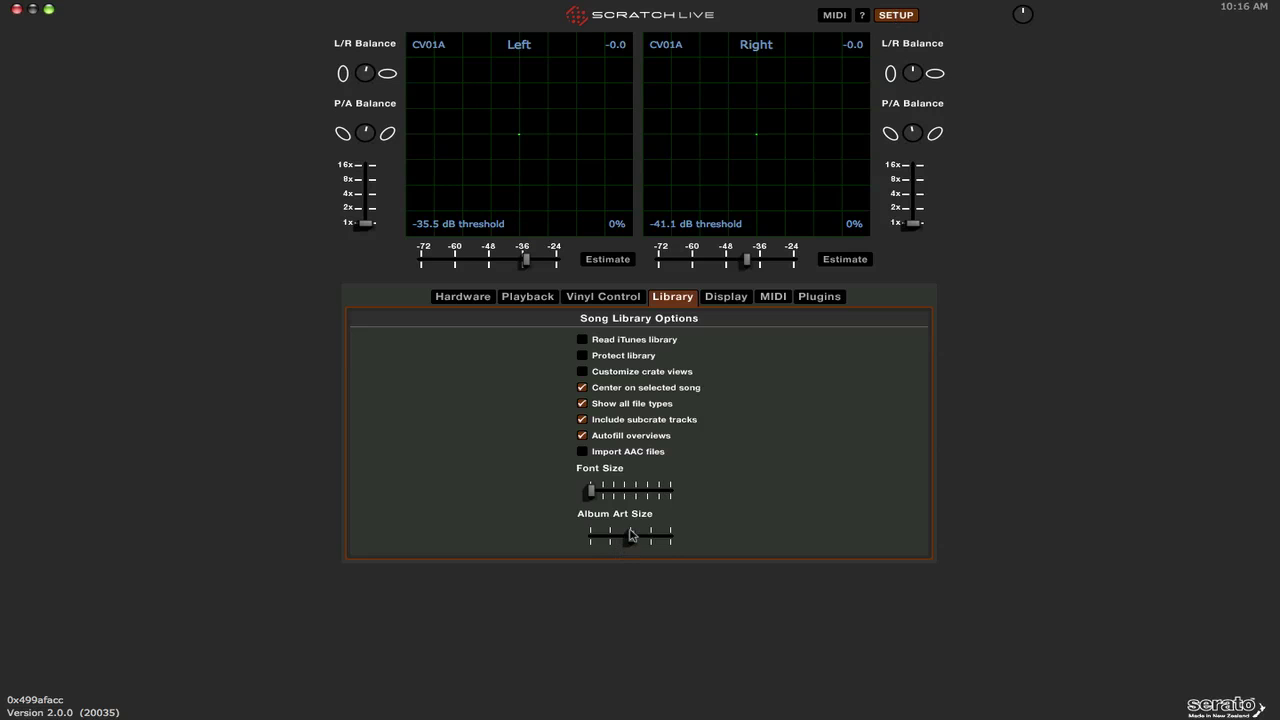
left_click_drag(631, 537, 587, 533)
left_click(896, 18)
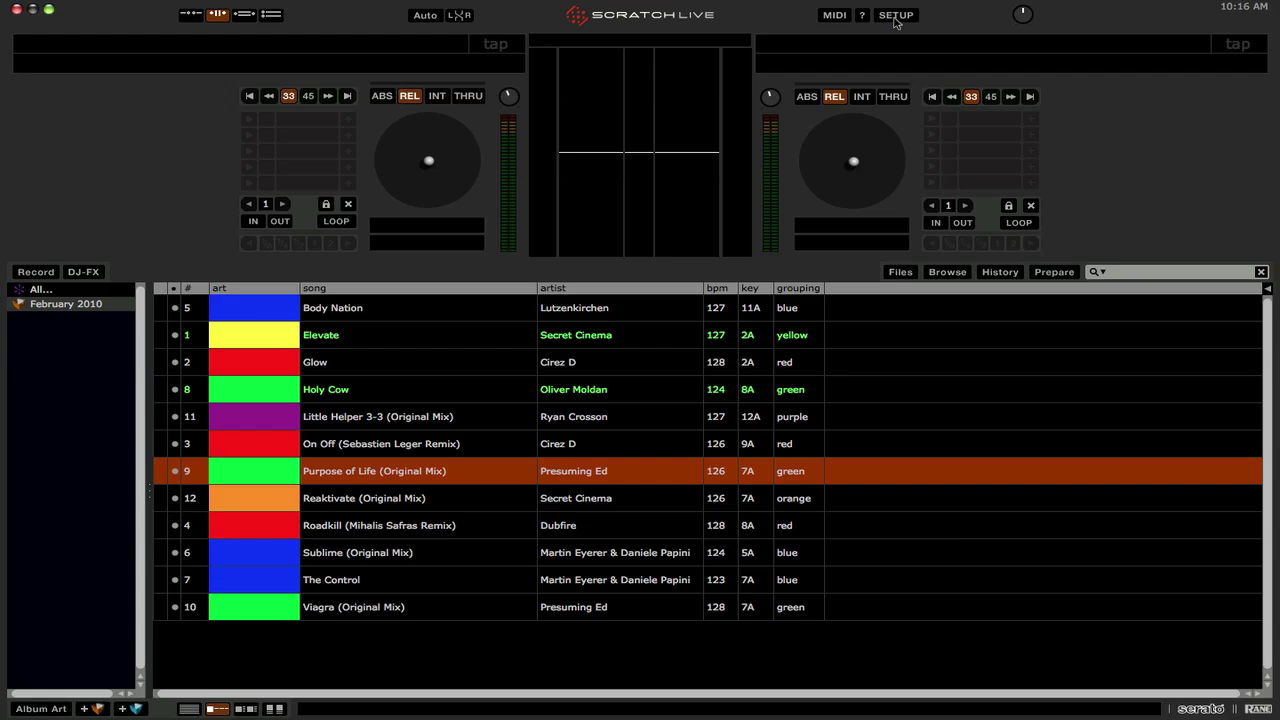
Sort the 12-track list by the grouping column, clustering blue, green, orange, purple, red and yellow
left_click(226, 289)
left_click(226, 289)
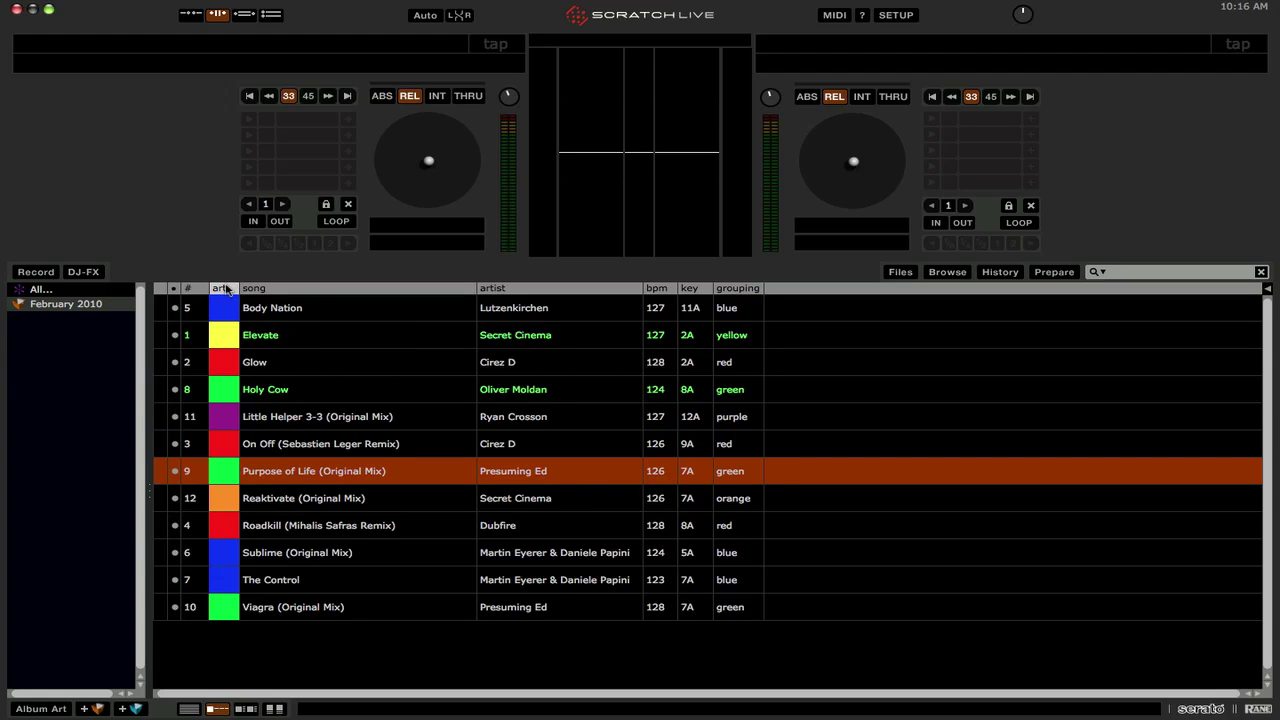
right_click(774, 291)
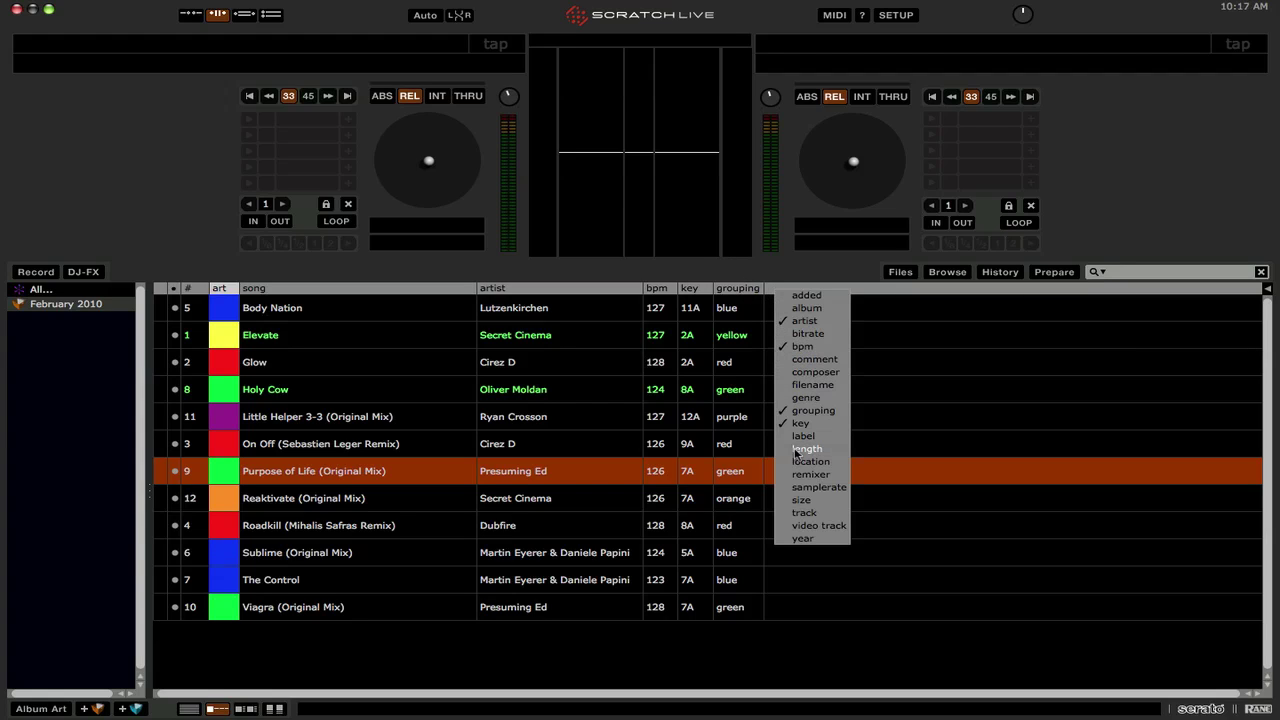
left_click(735, 297)
left_click(741, 310)
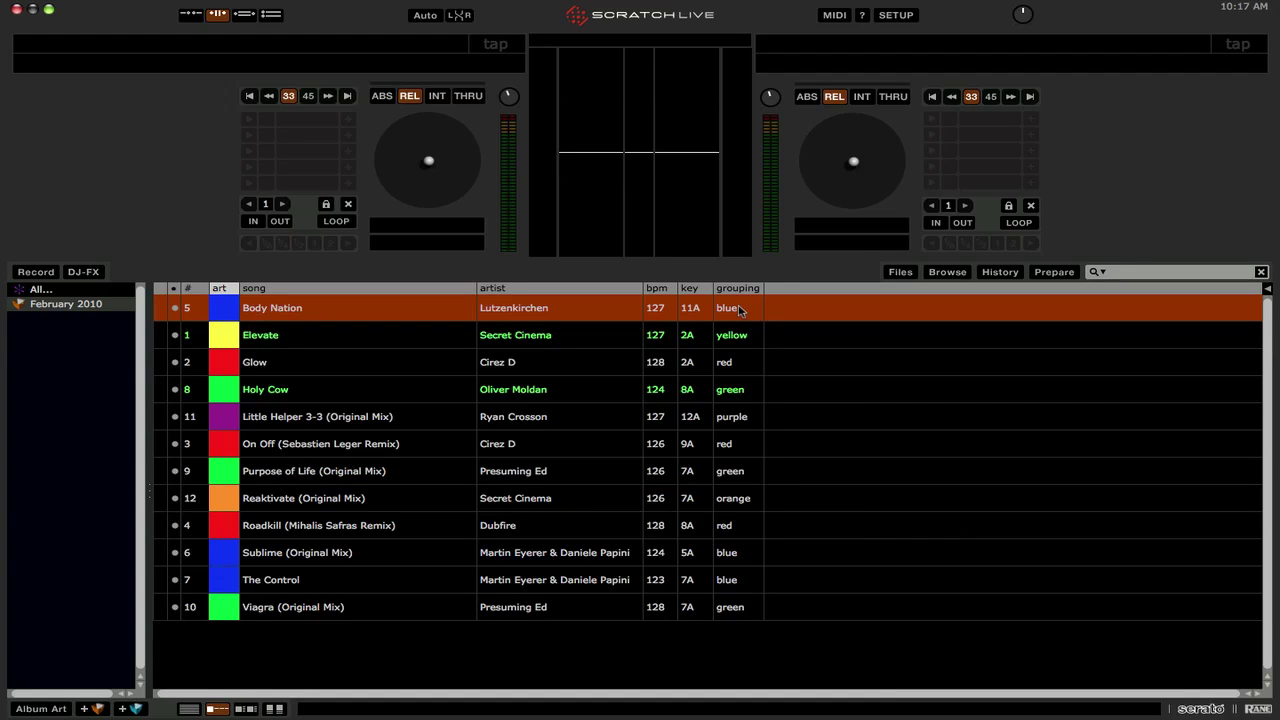
left_click(739, 288)
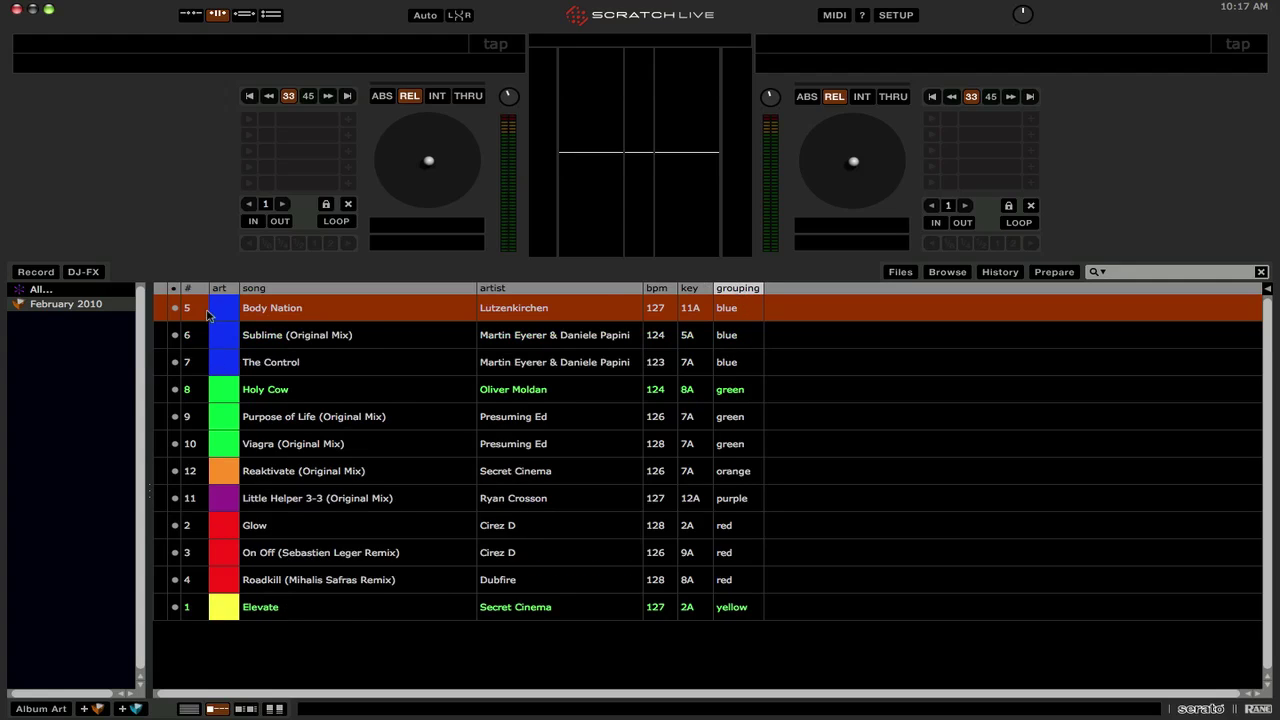